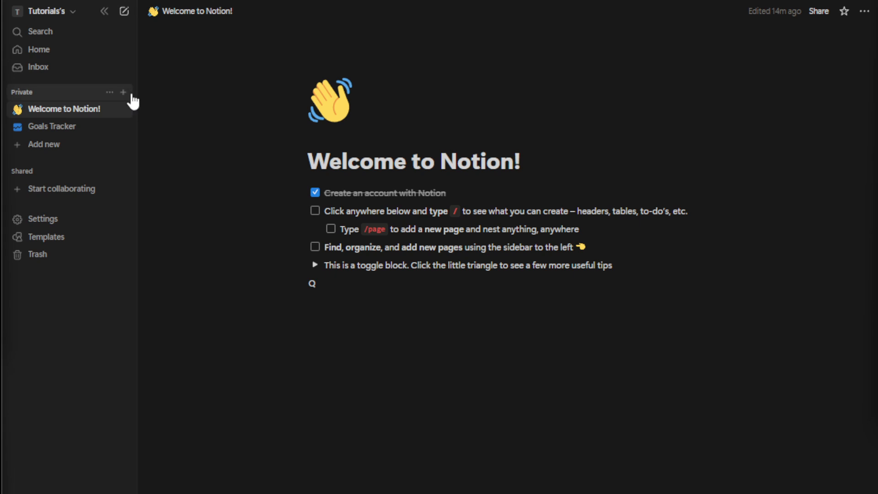
- Create a new private page titled "Budget Tracker" and collapse the sidebar
click(130, 98)
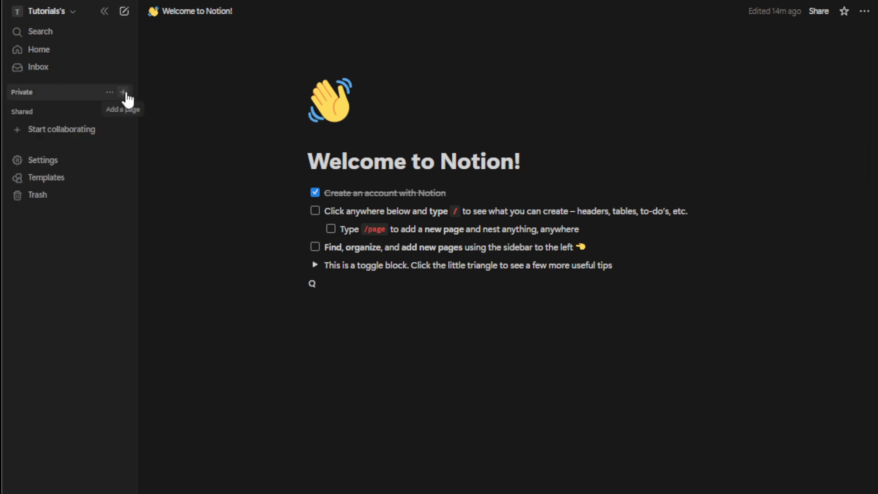
click(125, 95)
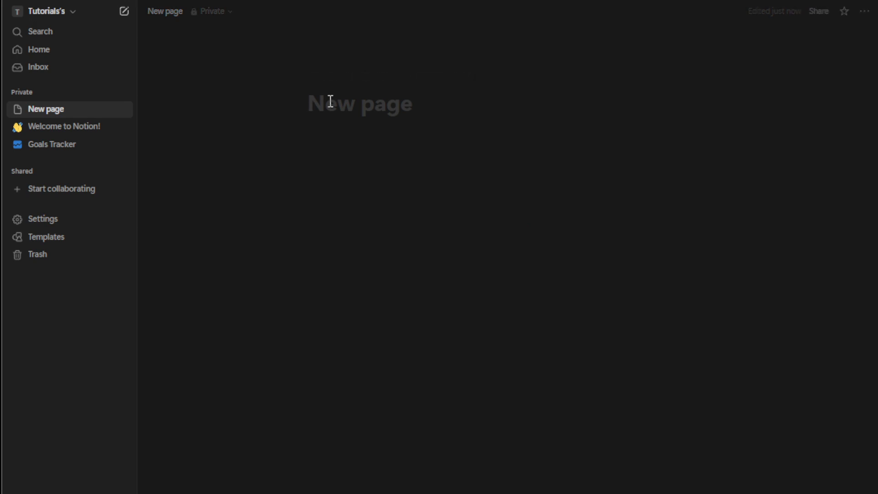
text(Budget Tracke)
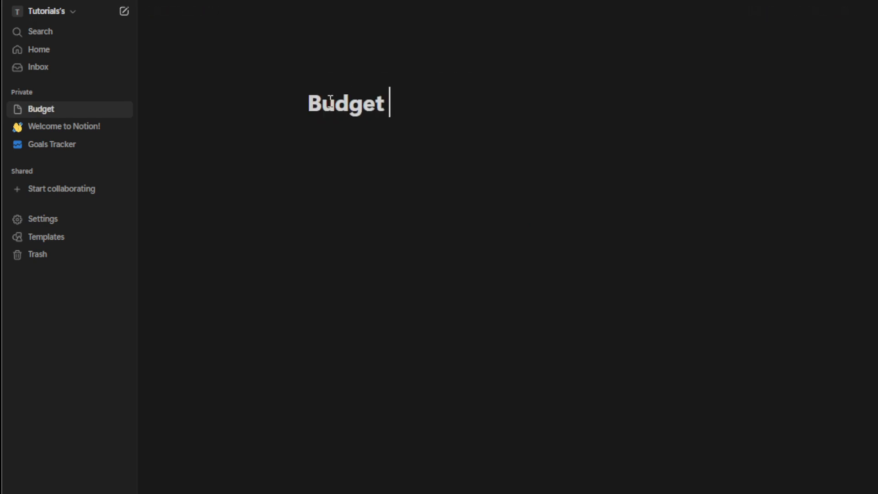
text(r)
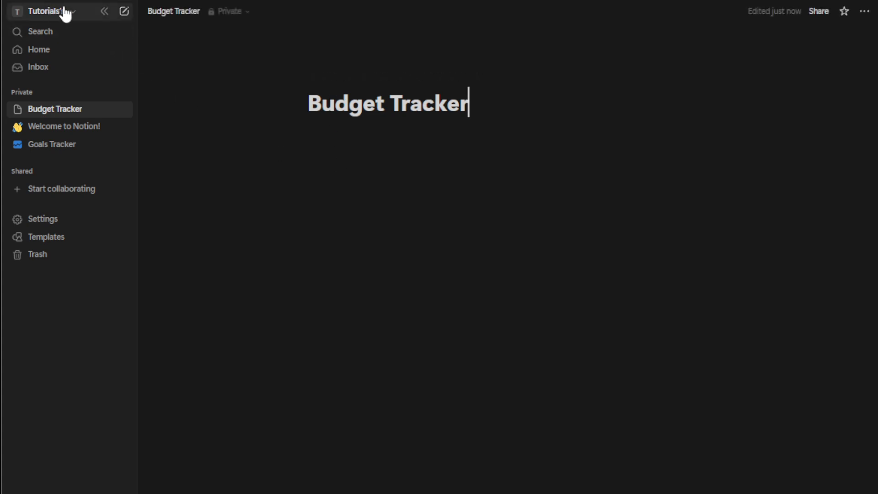
click(105, 11)
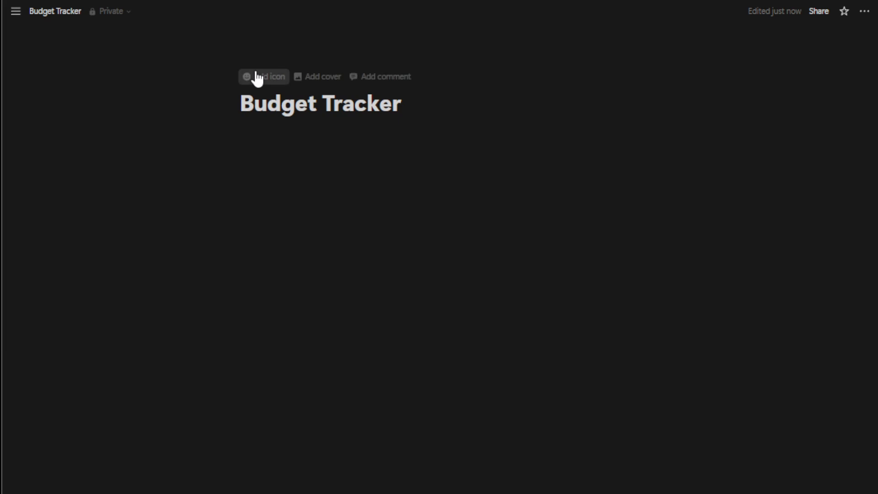
- Give the page a green dollar banknote emoji as its icon, searching the emojis for "dollar"
click(258, 79)
click(255, 75)
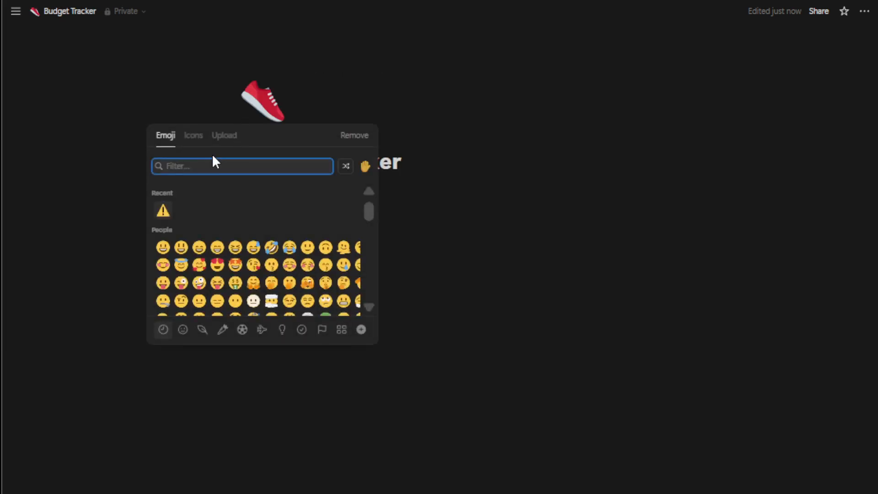
text(dollar)
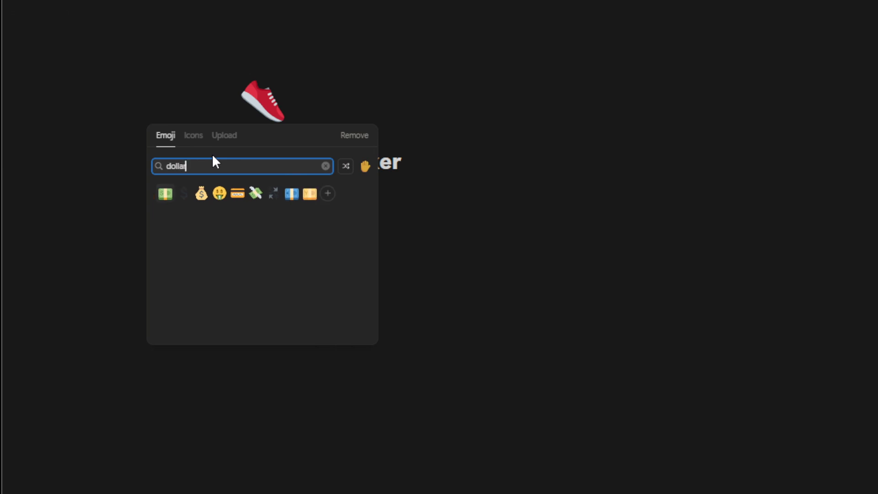
click(165, 195)
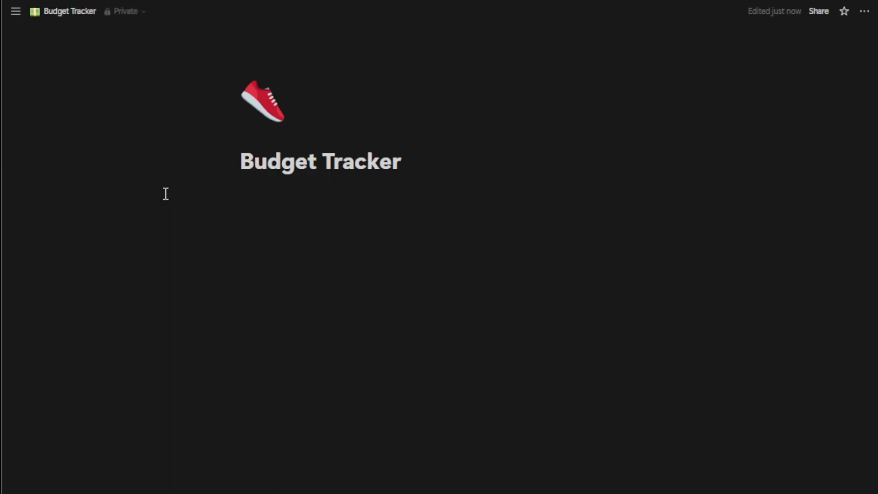
- Insert a table view database below the page title and narrow its Name column
click(341, 227)
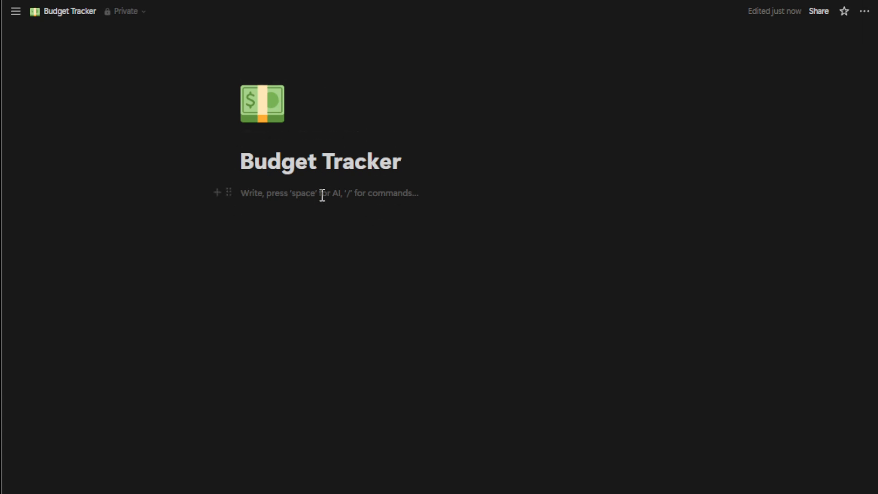
text(/)
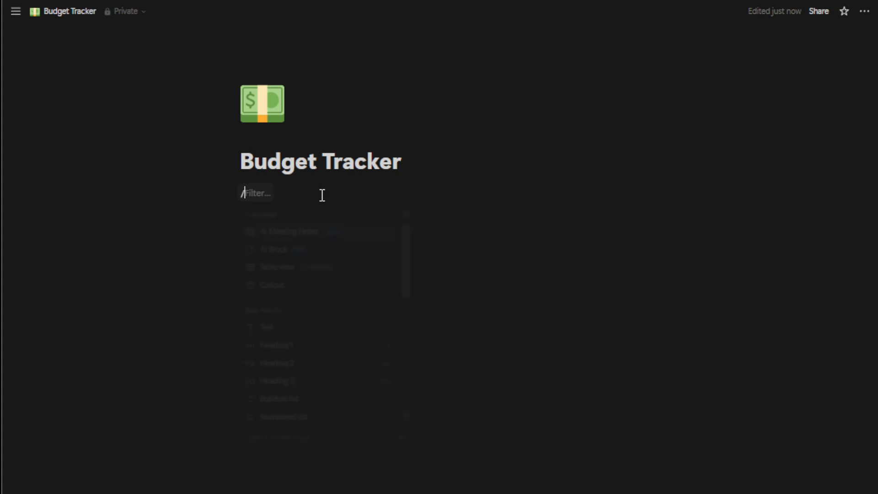
text(database)
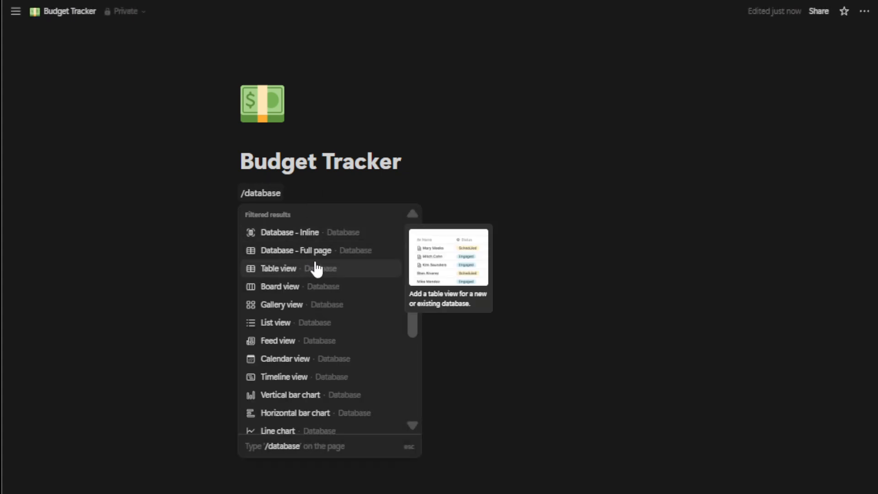
click(329, 275)
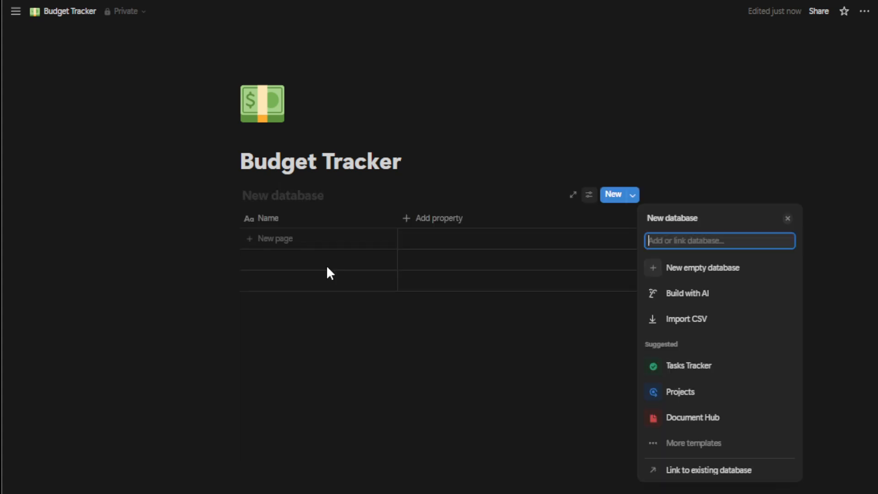
click(397, 223)
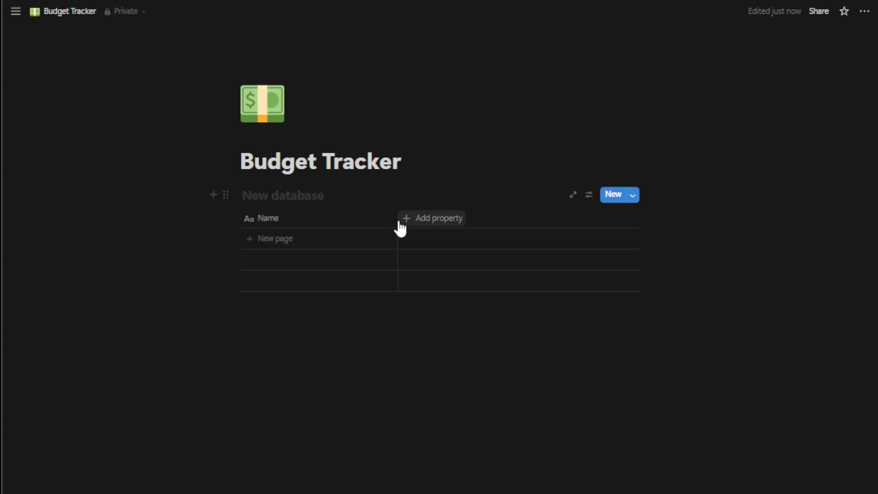
drag(396, 222, 330, 220)
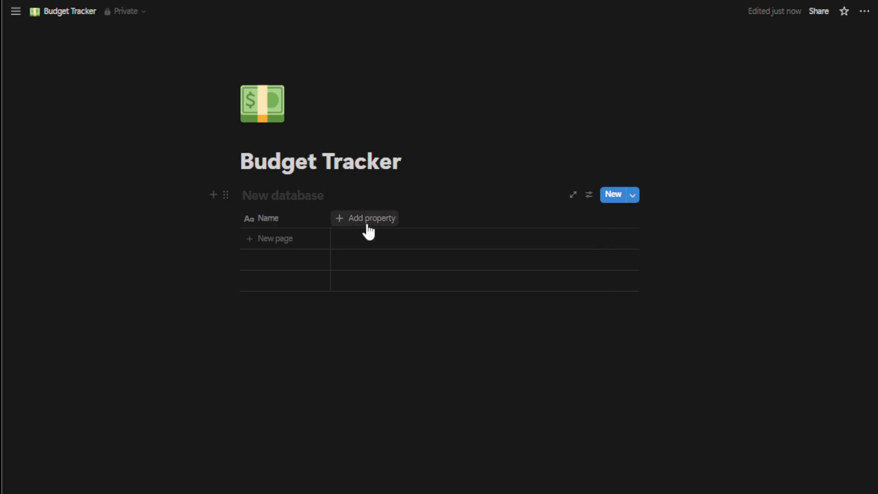
- Add a Select property to the table and rename it as Category
click(366, 218)
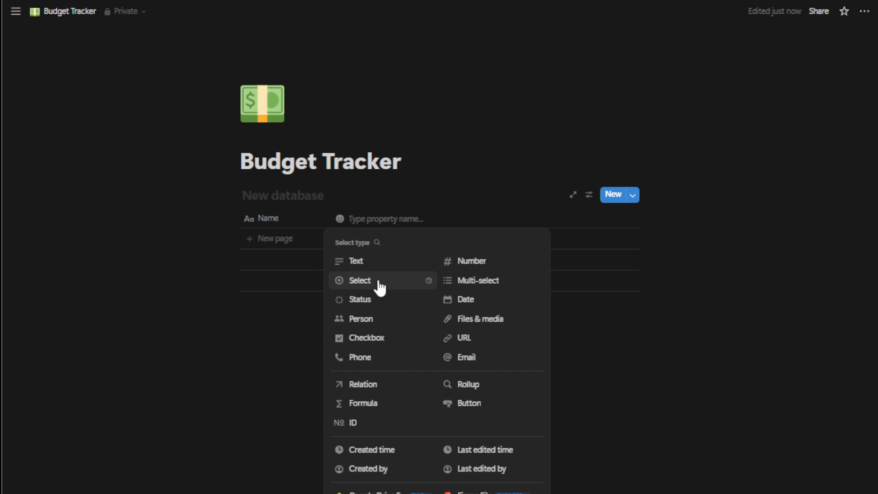
click(378, 283)
click(451, 219)
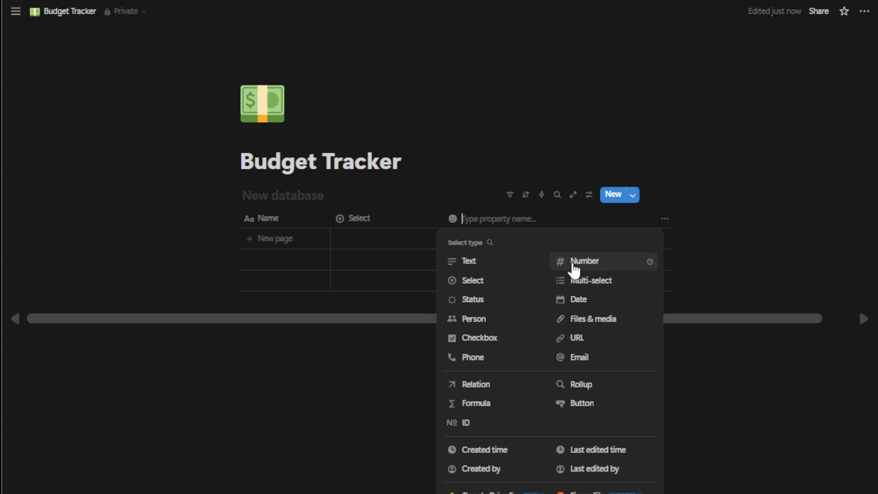
click(379, 222)
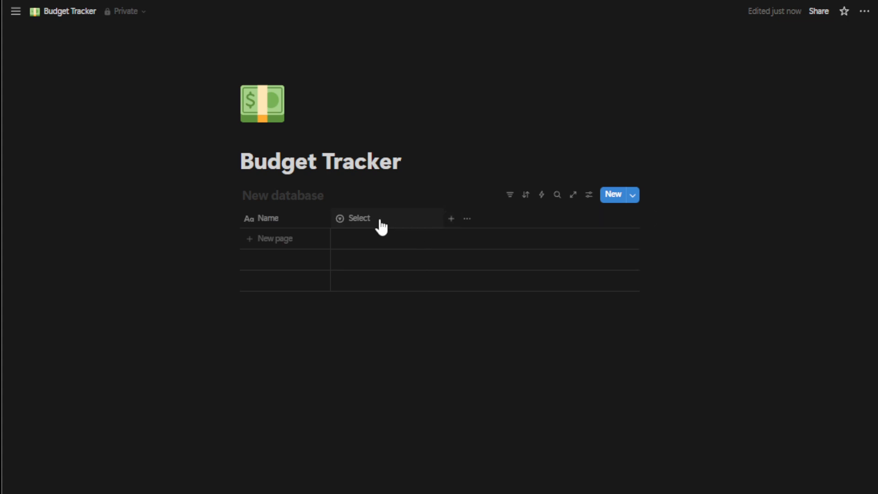
click(380, 222)
drag(395, 242, 358, 244)
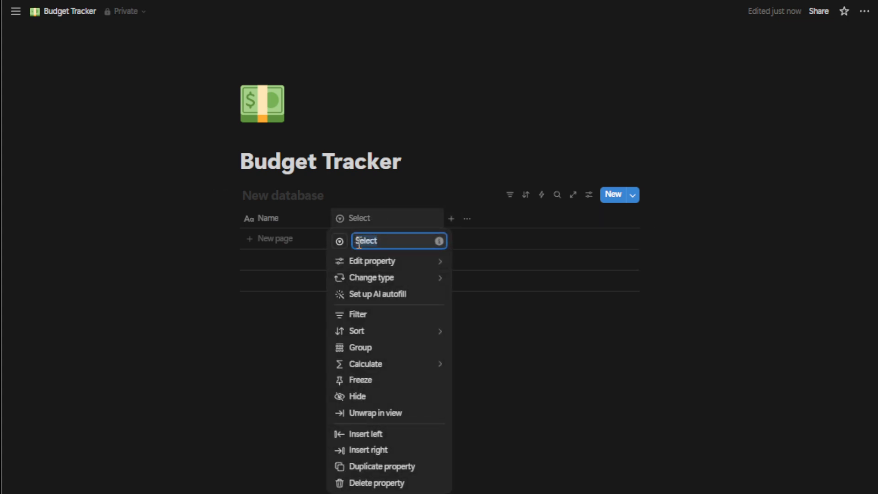
text(Category)
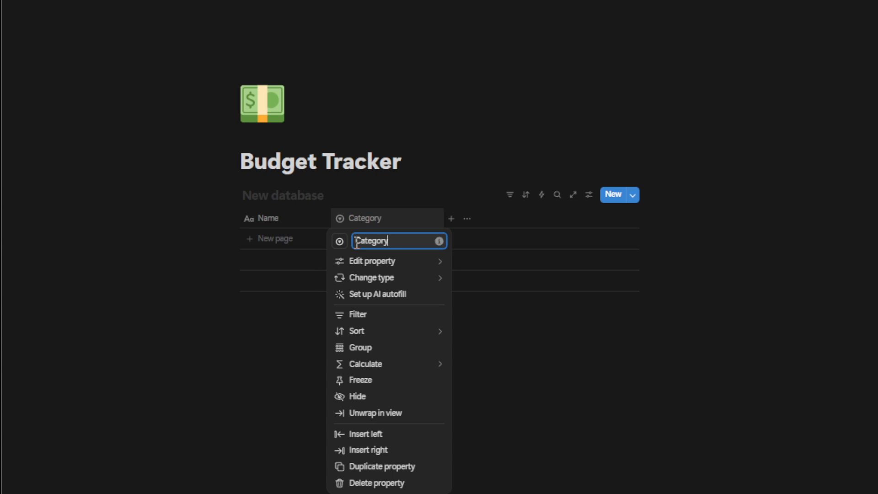
click(463, 209)
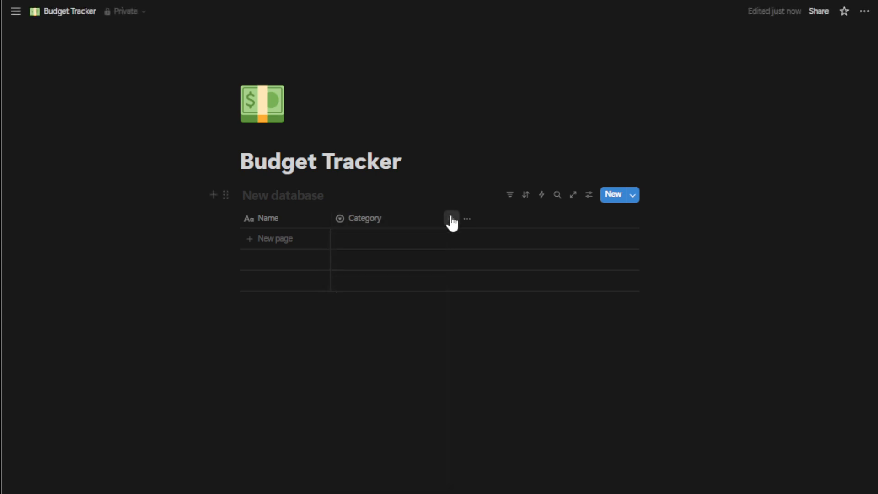
- Add a Number property after Category and rename it as Amount
click(450, 219)
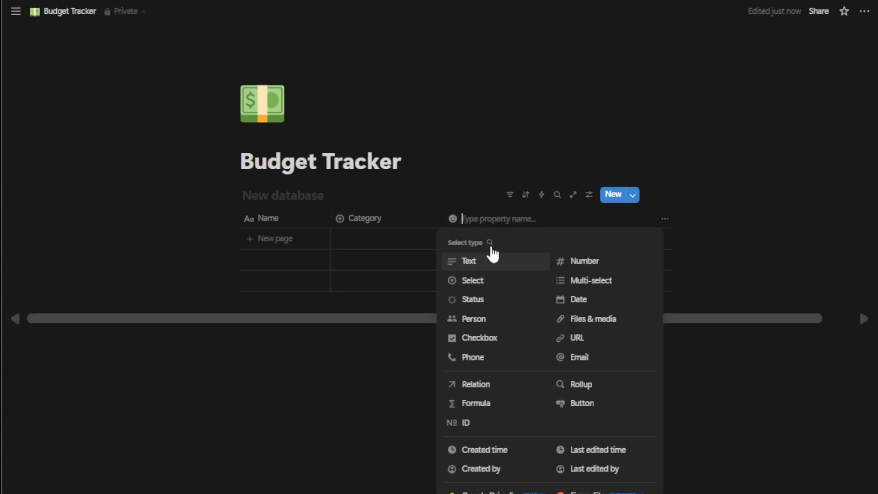
click(588, 266)
click(490, 221)
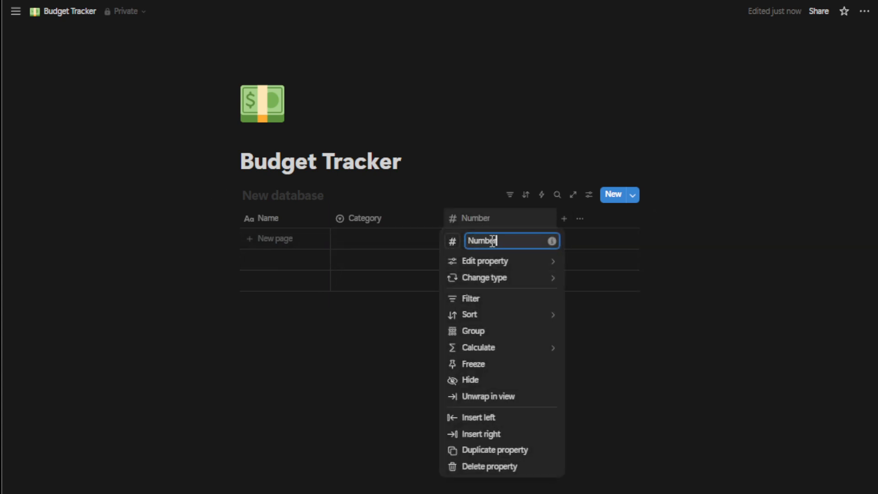
text(Amount)
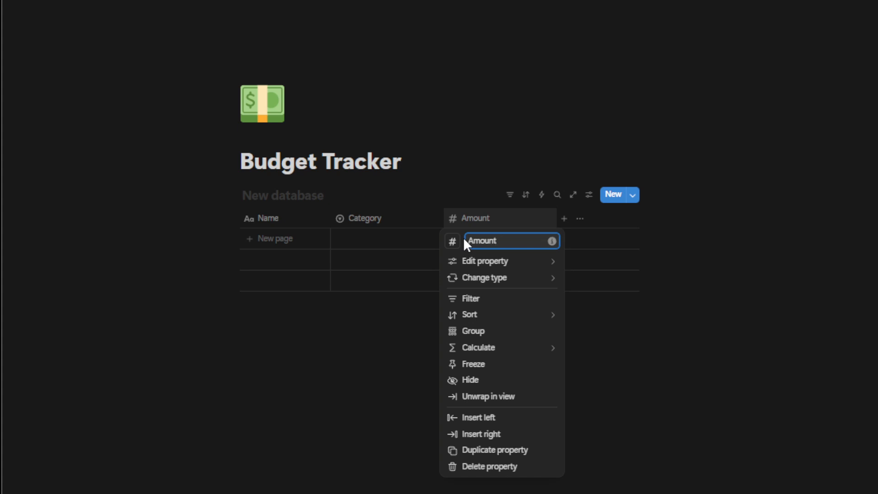
click(565, 219)
- Add a Status property to the table after the Amount column
click(565, 220)
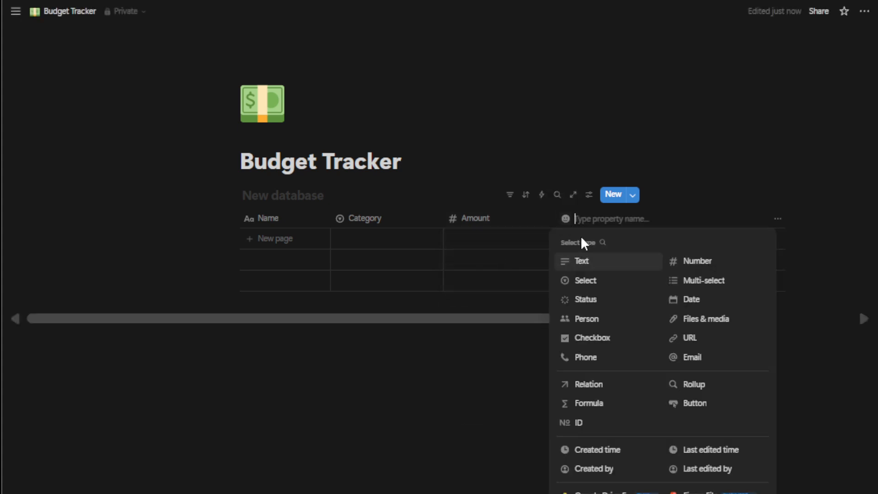
click(604, 302)
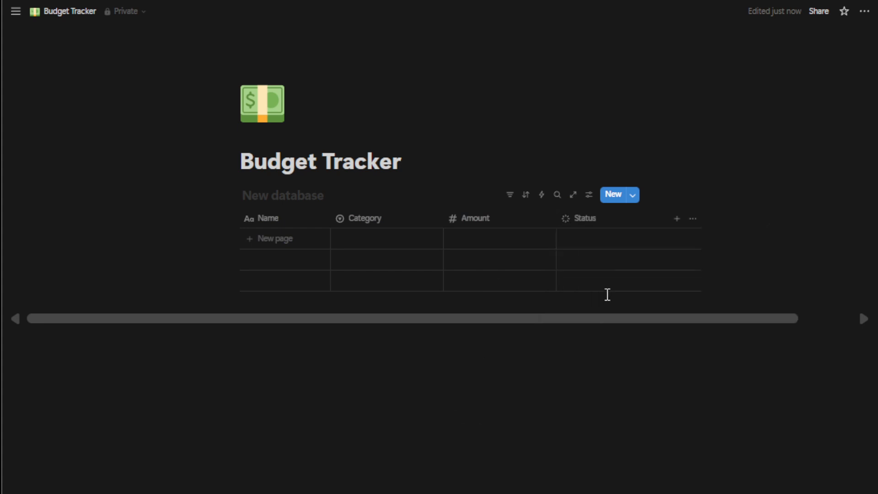
click(555, 219)
click(603, 355)
- Narrow the Amount column slightly and add a Formula property after Status
drag(555, 216, 538, 216)
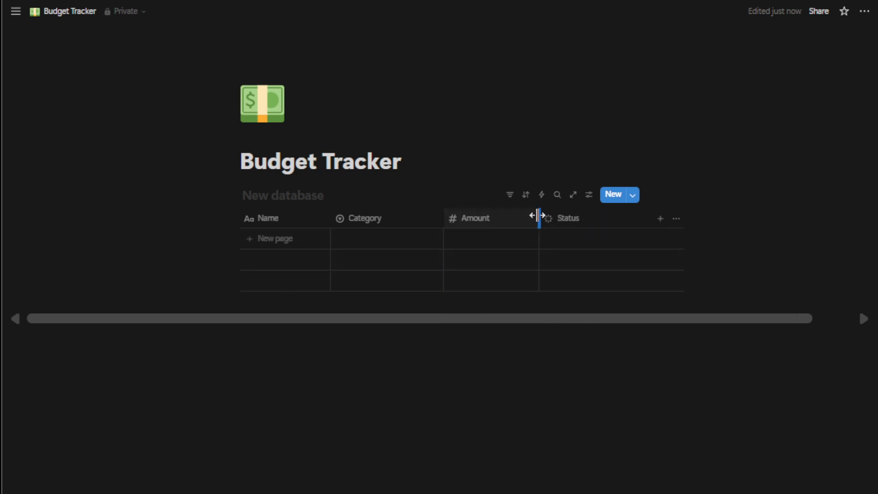
click(659, 221)
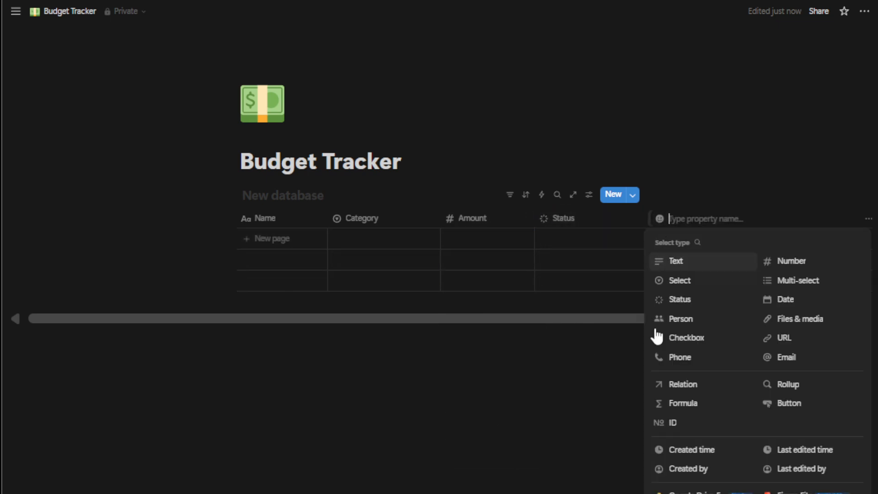
click(691, 403)
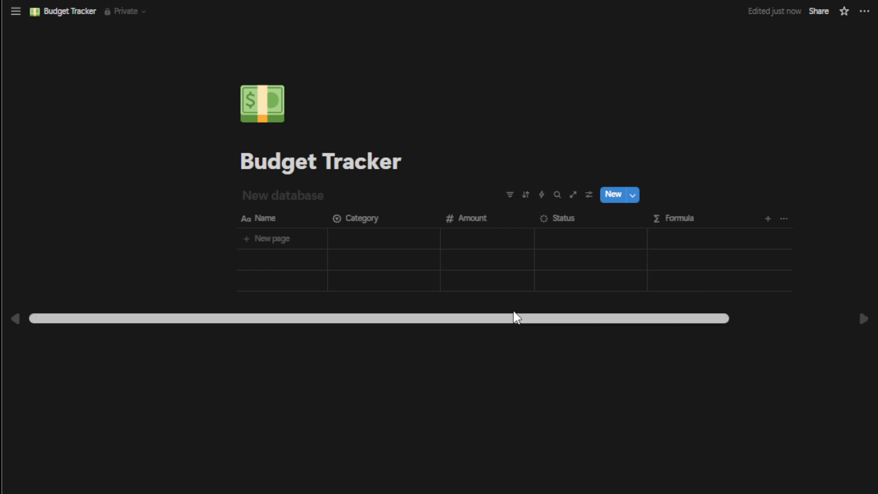
- Rename the table's Name column as Item/Service
click(276, 222)
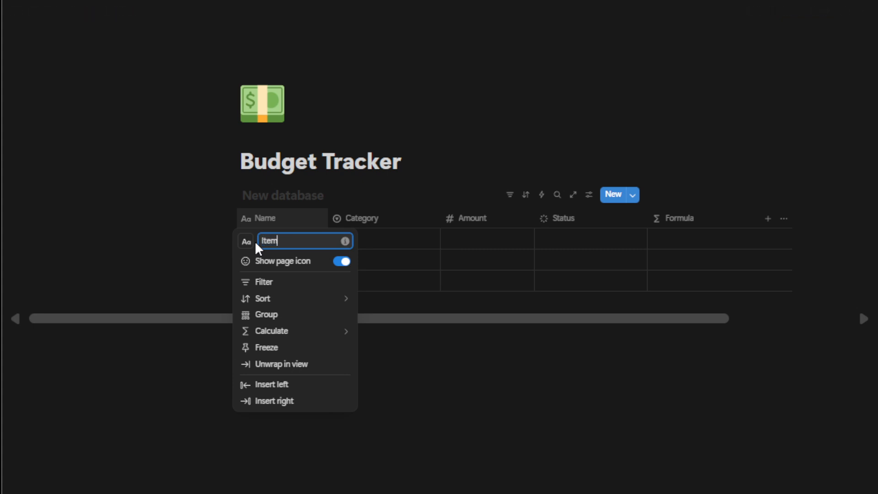
text(Item/Service)
click(490, 409)
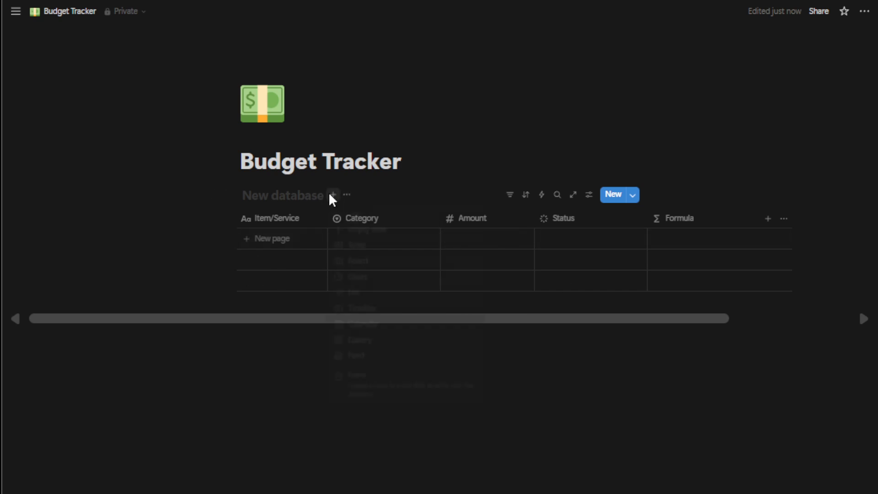
- Title the new database "Budget Tracker"
click(304, 192)
click(298, 195)
text(u)
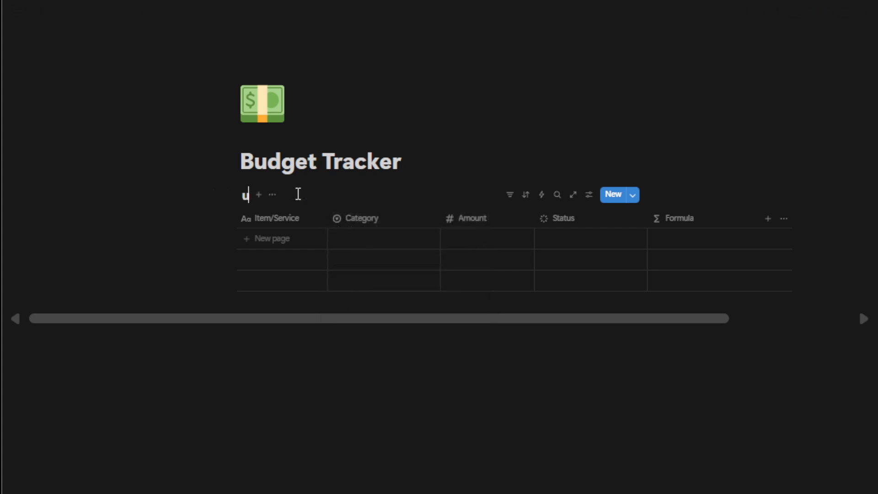
key(BackSpace)
text(Budget Tracker)
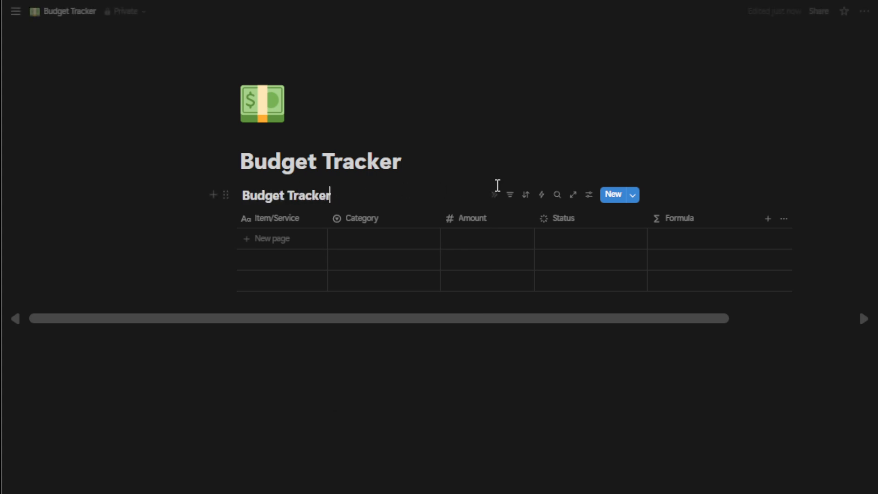
click(453, 378)
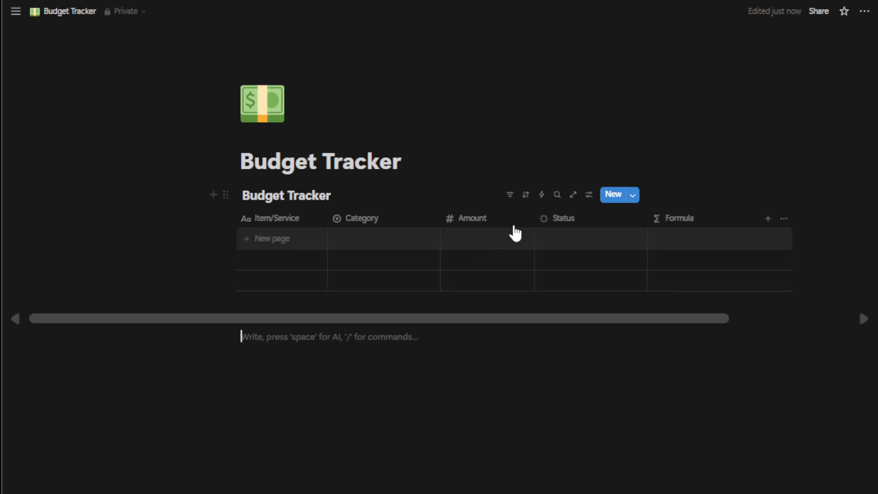
click(565, 224)
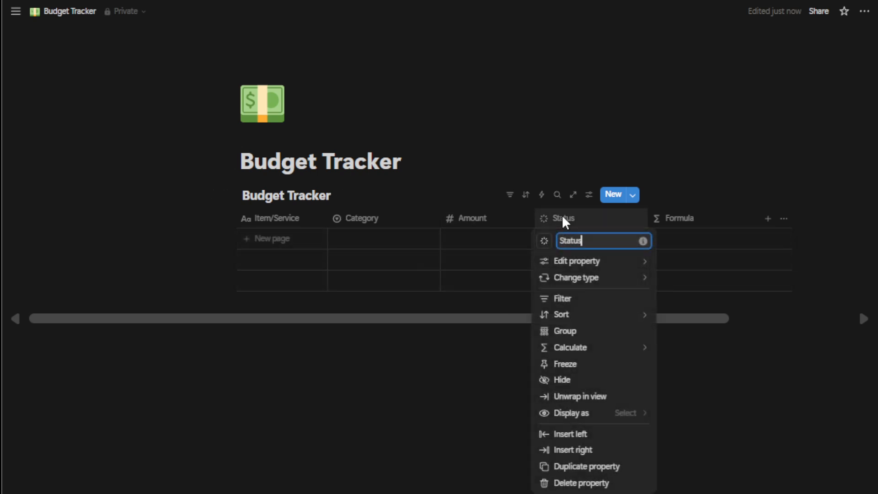
click(581, 258)
click(599, 240)
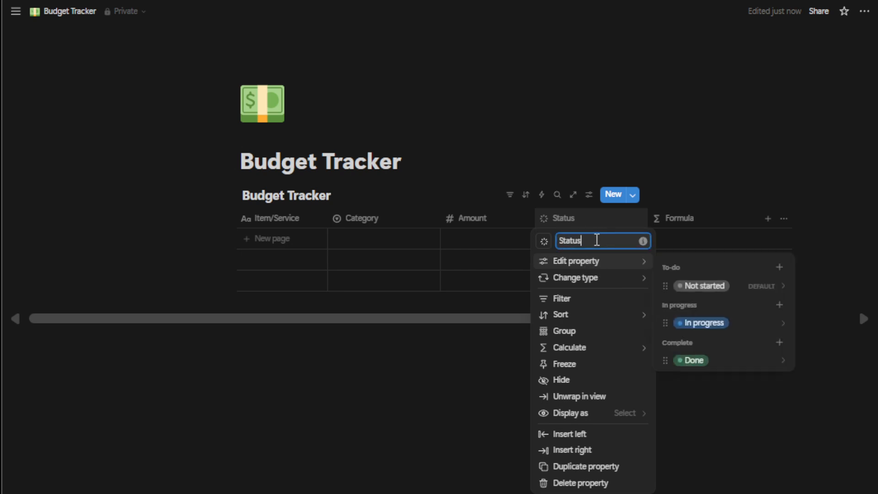
click(410, 384)
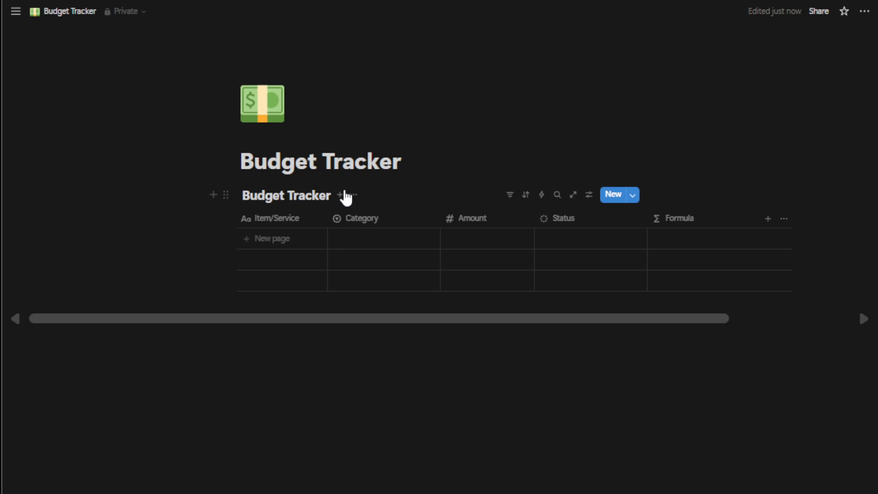
- Add a Chart view to the Budget Tracker database and switch back to the Table view
click(343, 194)
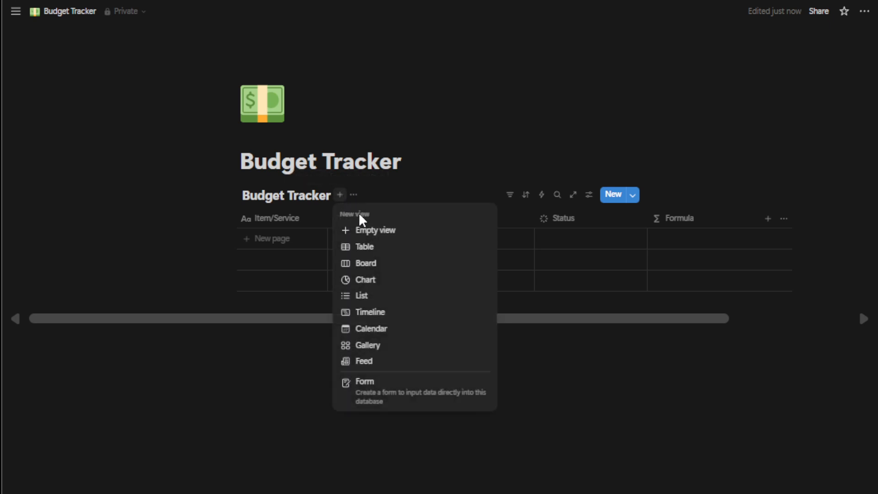
click(381, 283)
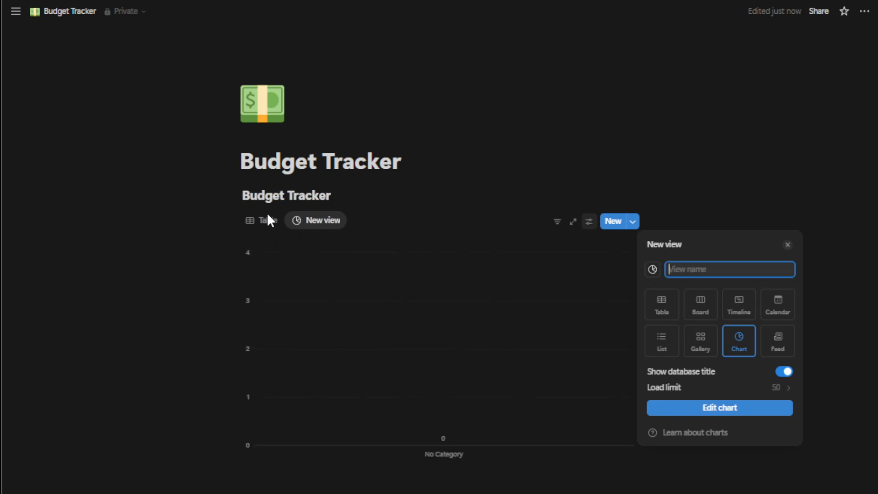
click(263, 224)
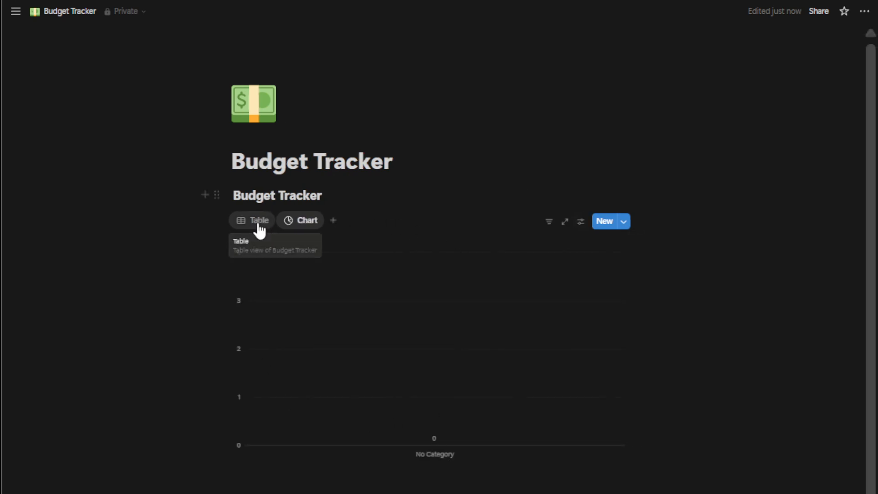
click(259, 221)
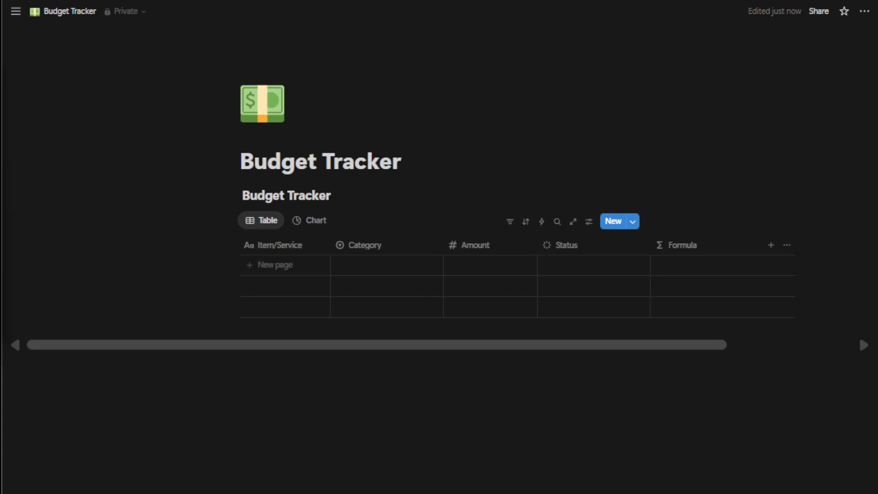